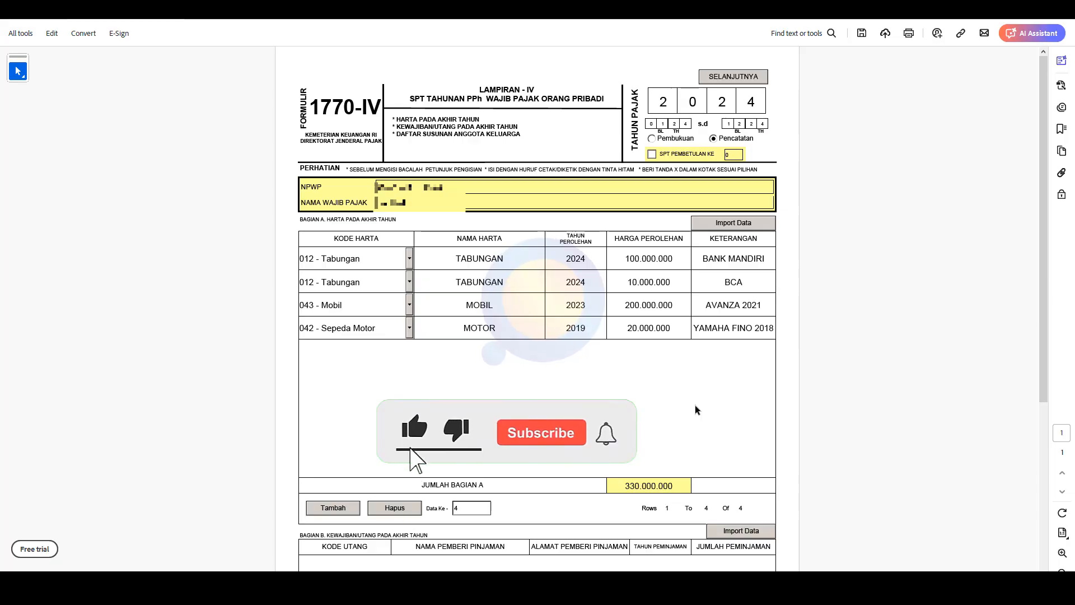
Review the 1770-IV attachment and advance to the 1770-III final-taxed income page.
scroll(695, 404, down, 5)
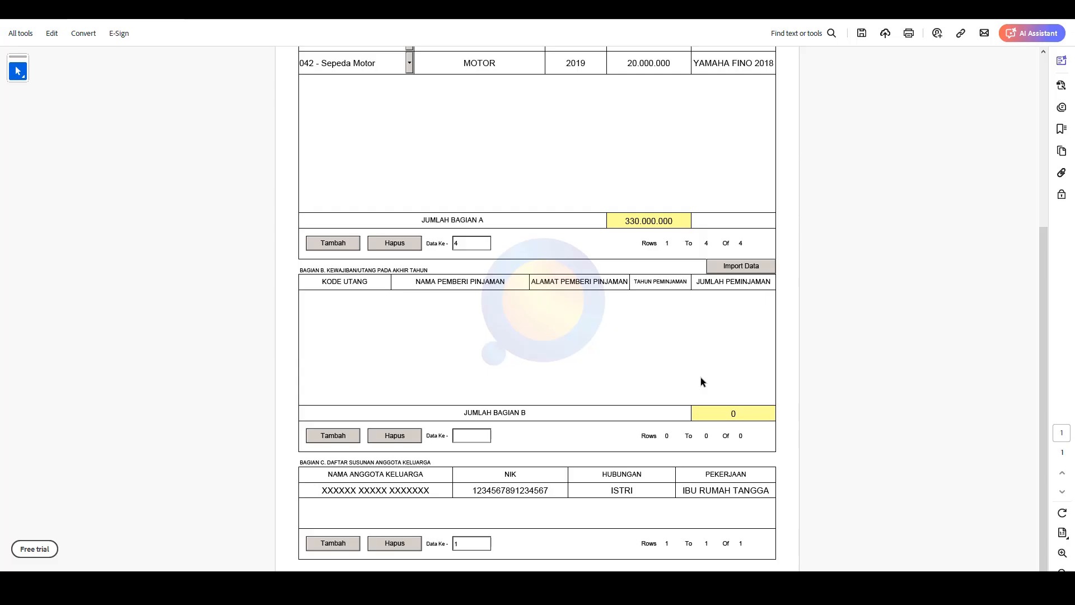
scroll(781, 86, up, 5)
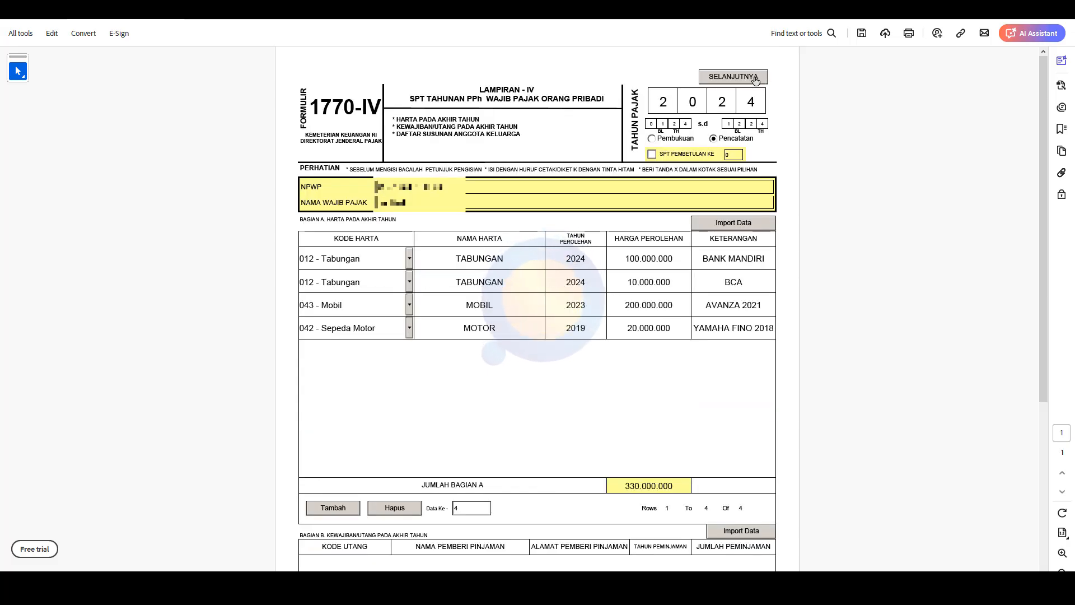
click(755, 80)
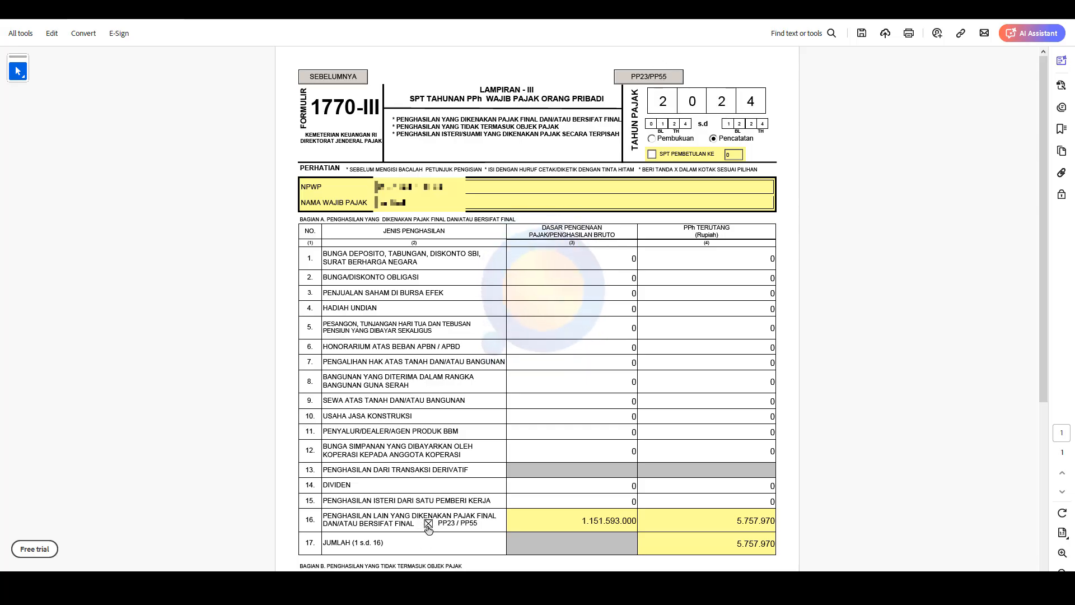
Open the PP23/PP55 monthly gross turnover list and show its January–October rows.
click(665, 79)
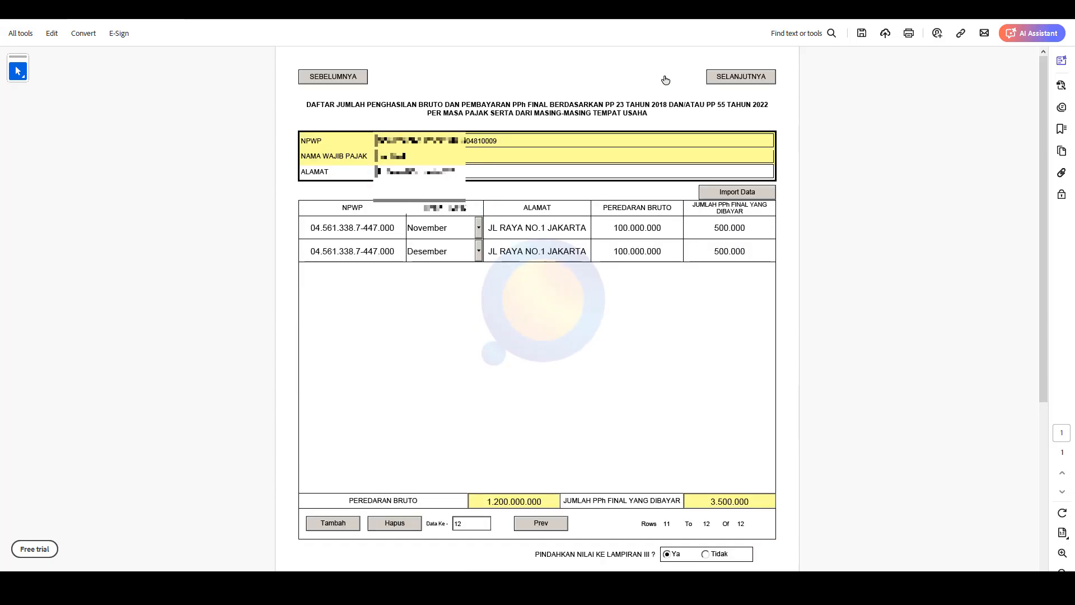
click(560, 523)
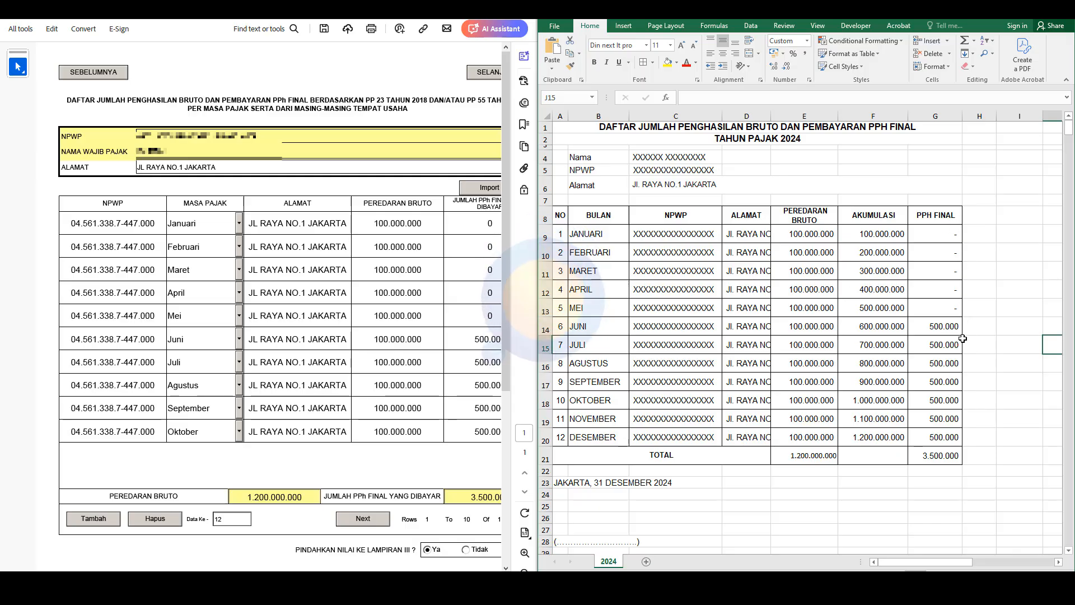
Check the Excel recap's January–May cumulative turnover and June's gross and 0,5% PPh final figures.
click(597, 329)
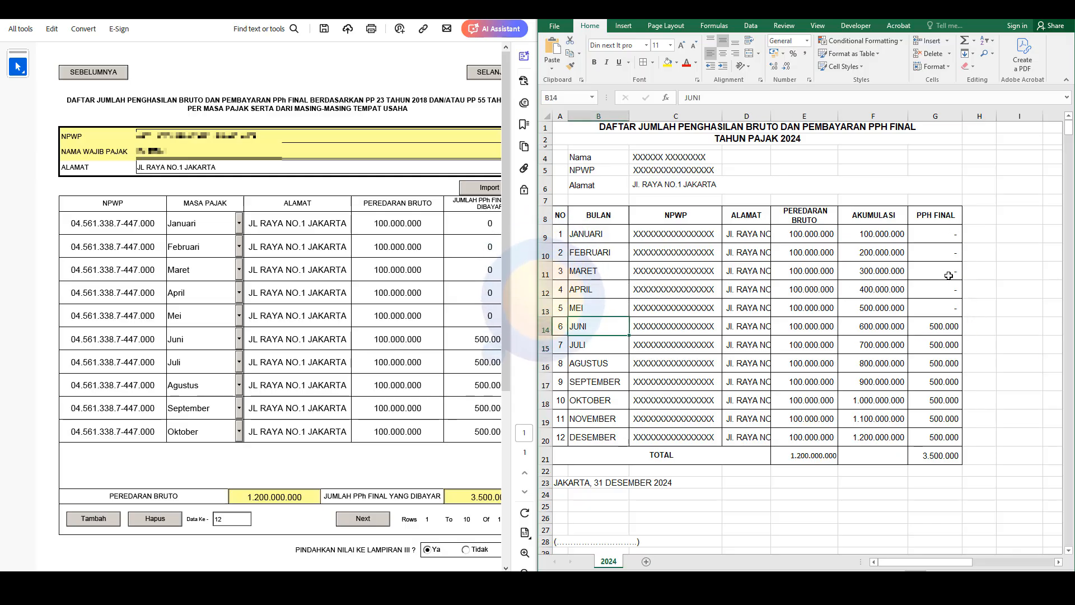
drag(898, 310, 877, 232)
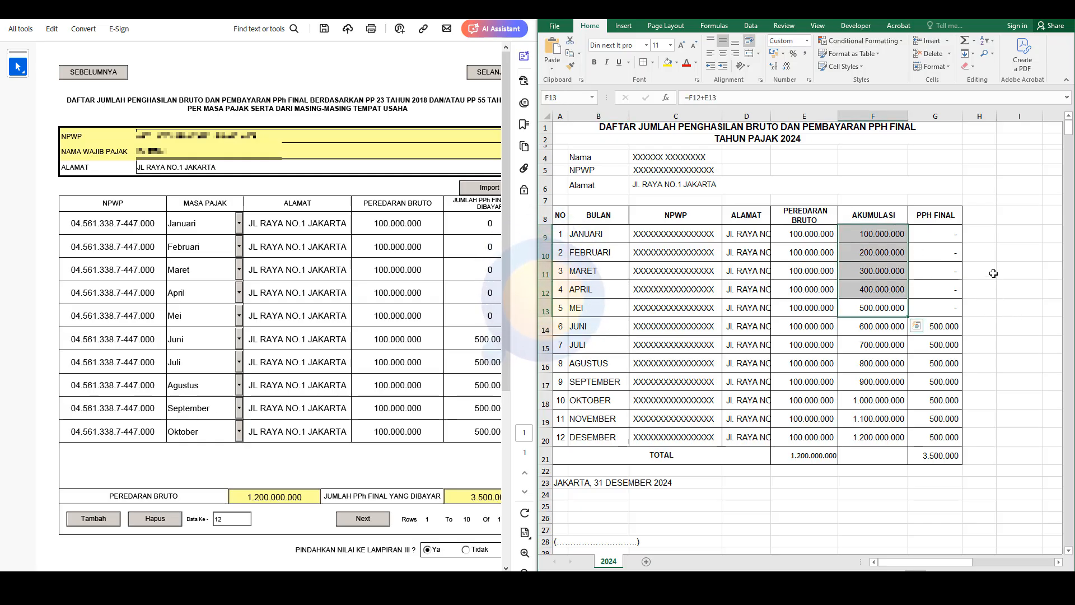
click(959, 326)
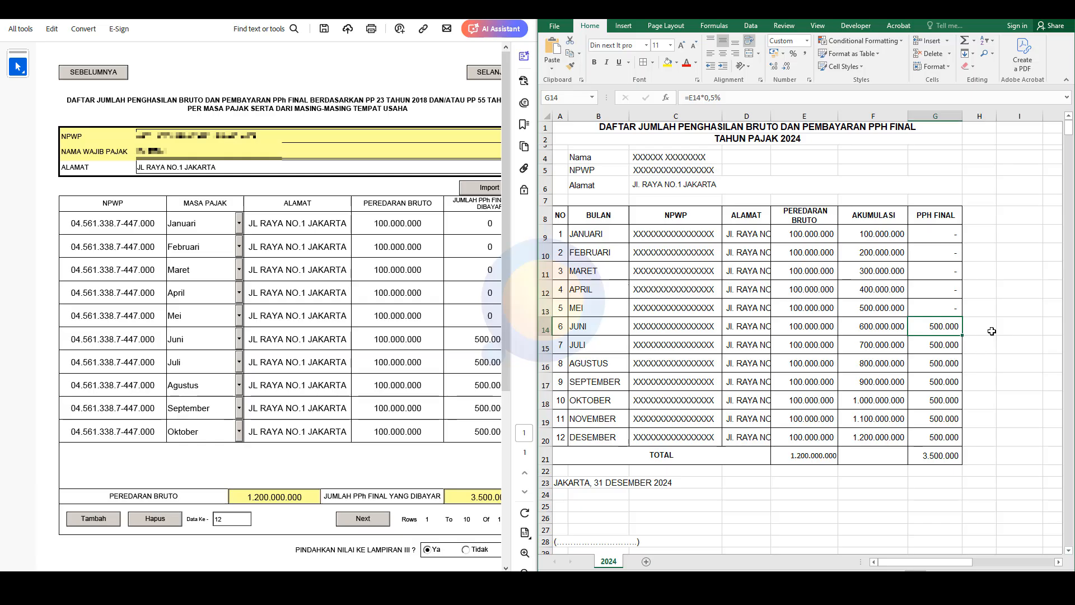
click(809, 328)
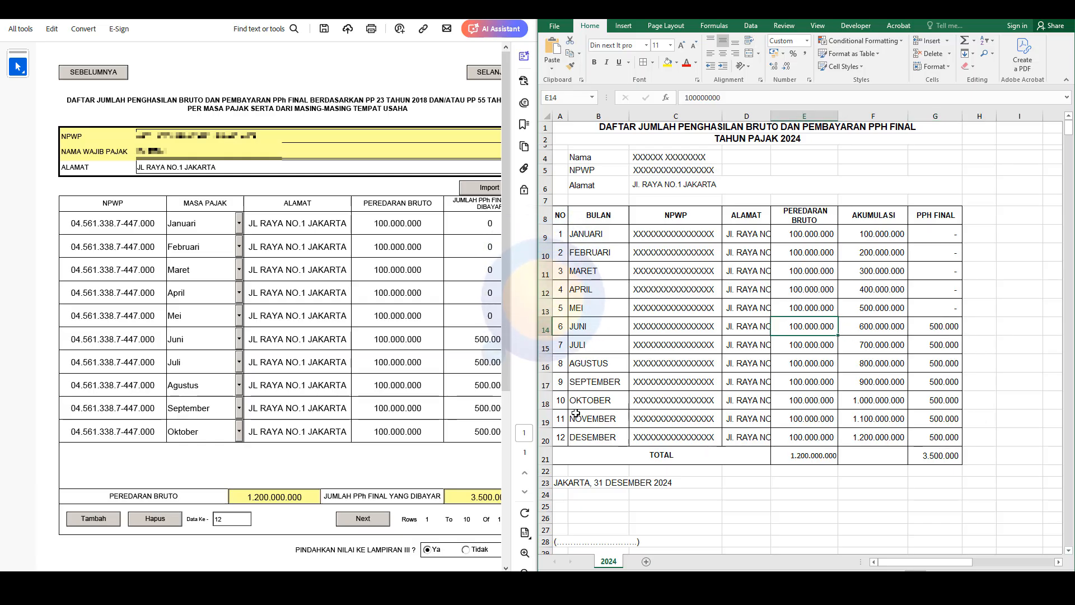
Compare July's PPh amount in the form, then page the list to November and Desember.
click(480, 362)
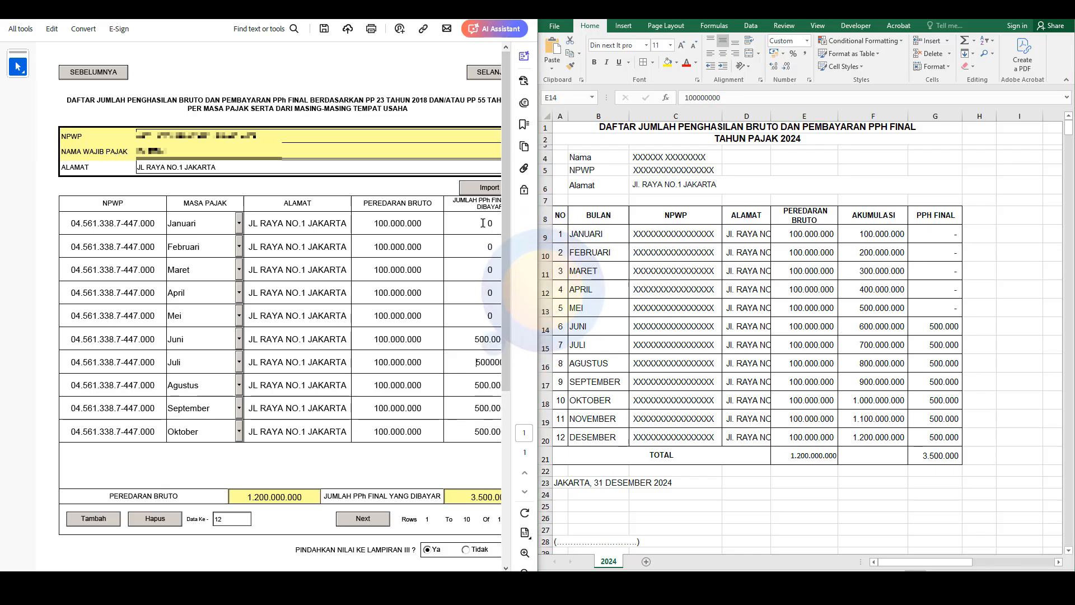
click(311, 525)
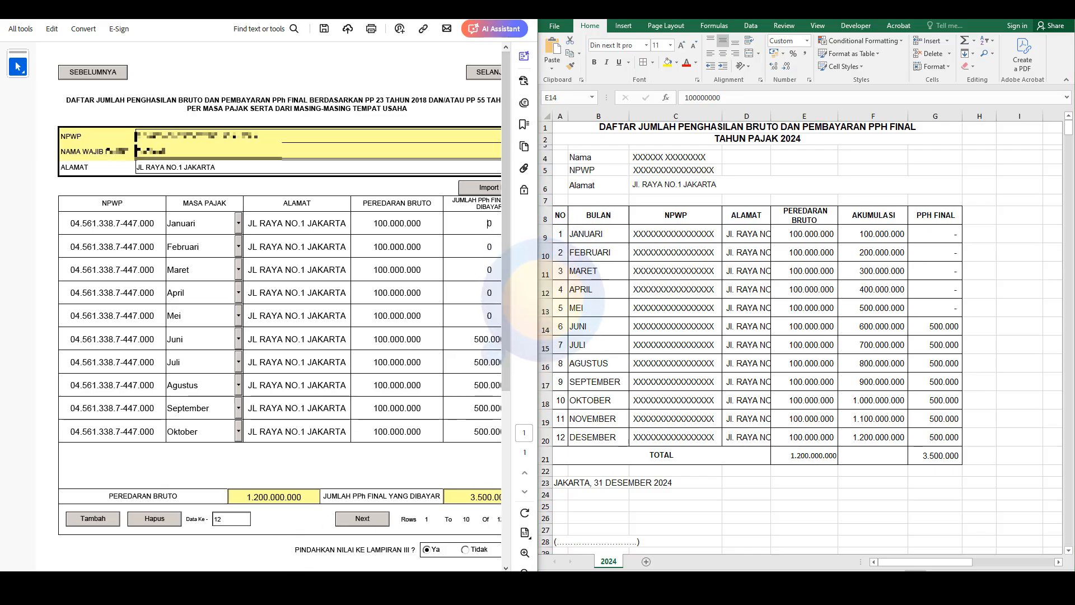
scroll(358, 420, right, 2)
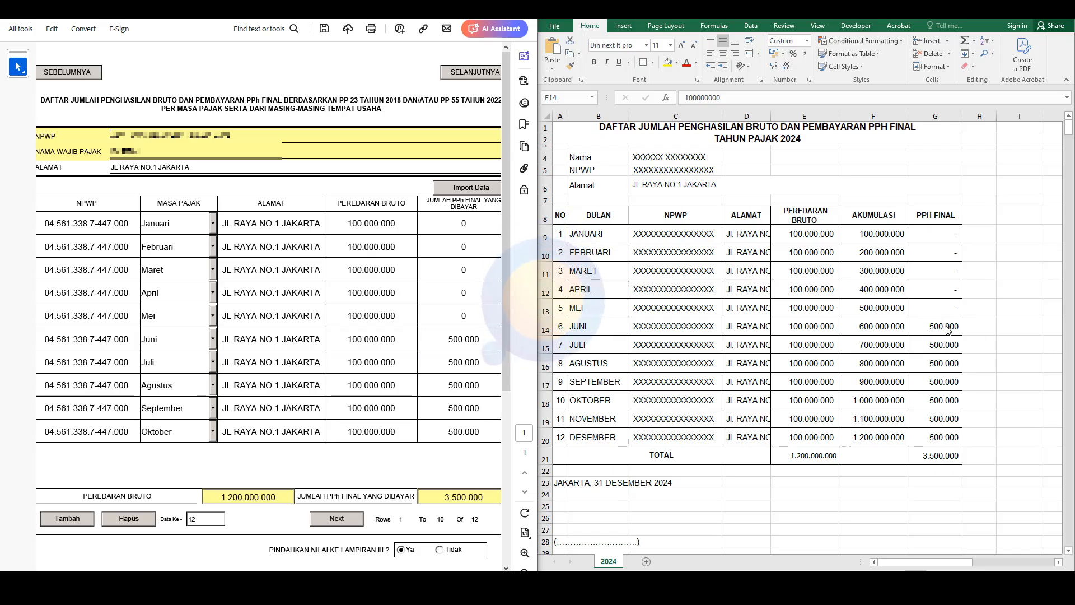
click(337, 519)
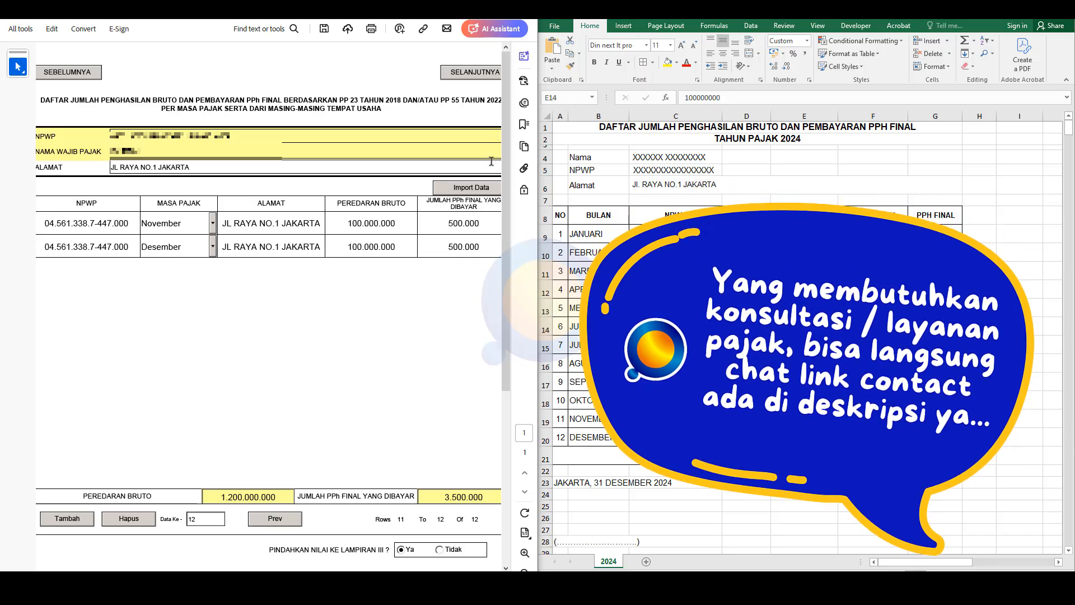
Advance through Lampiran II and Lampiran I page 1 to Lampiran I page 2.
click(475, 73)
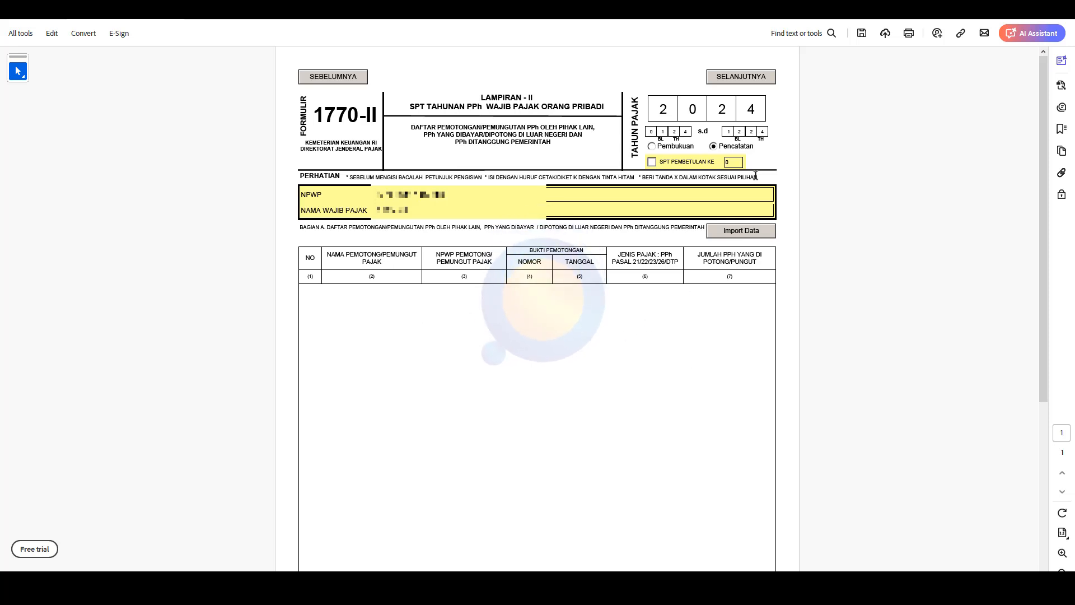
click(769, 83)
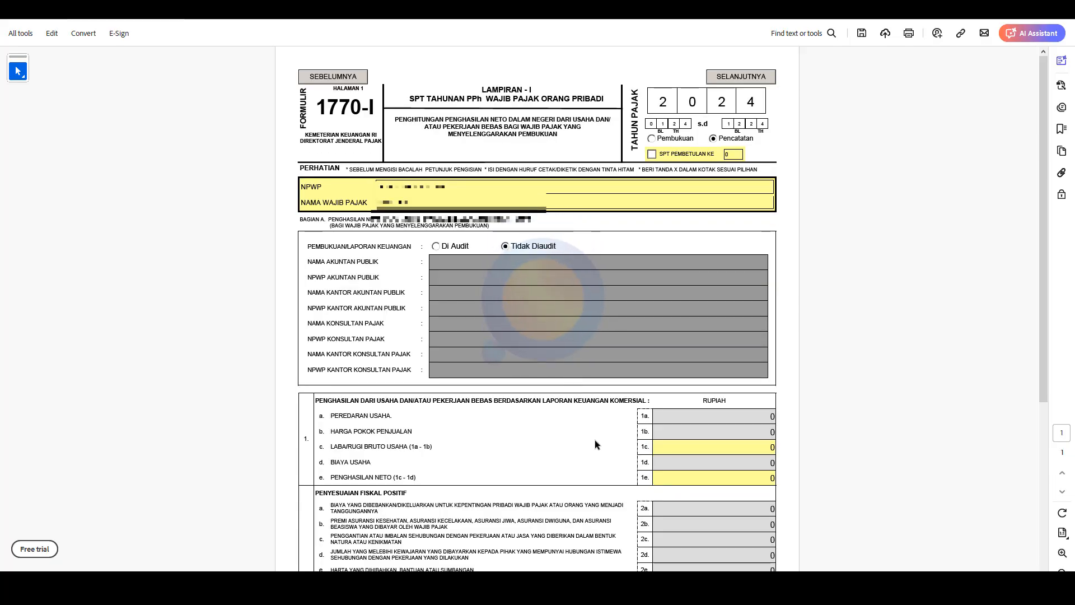
click(771, 79)
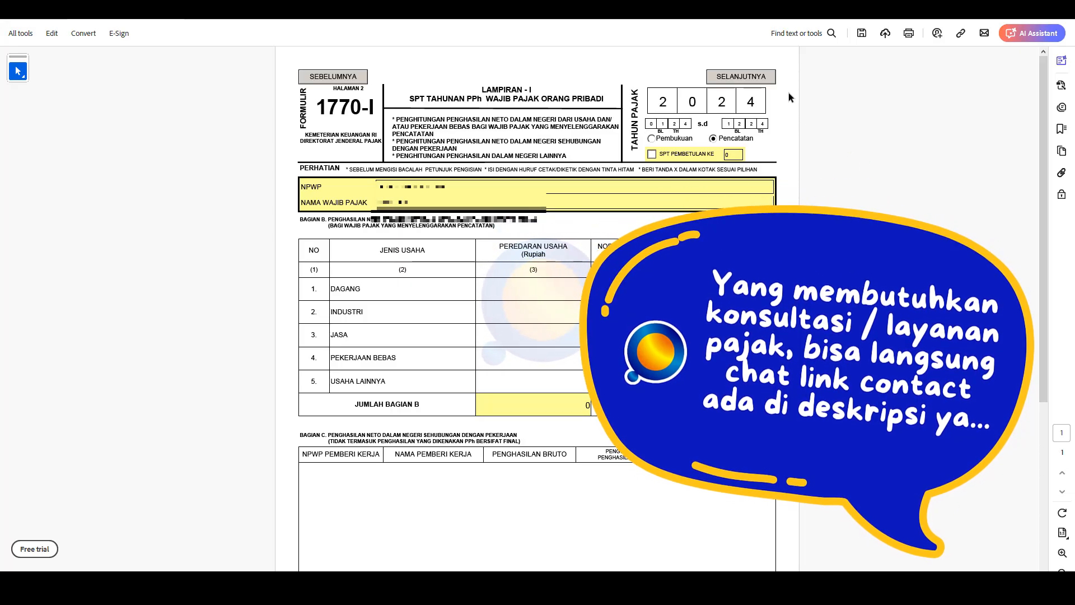
On the main 1770 form, replace the placeholder 00 in NO. TELEPON with the phone number.
click(769, 79)
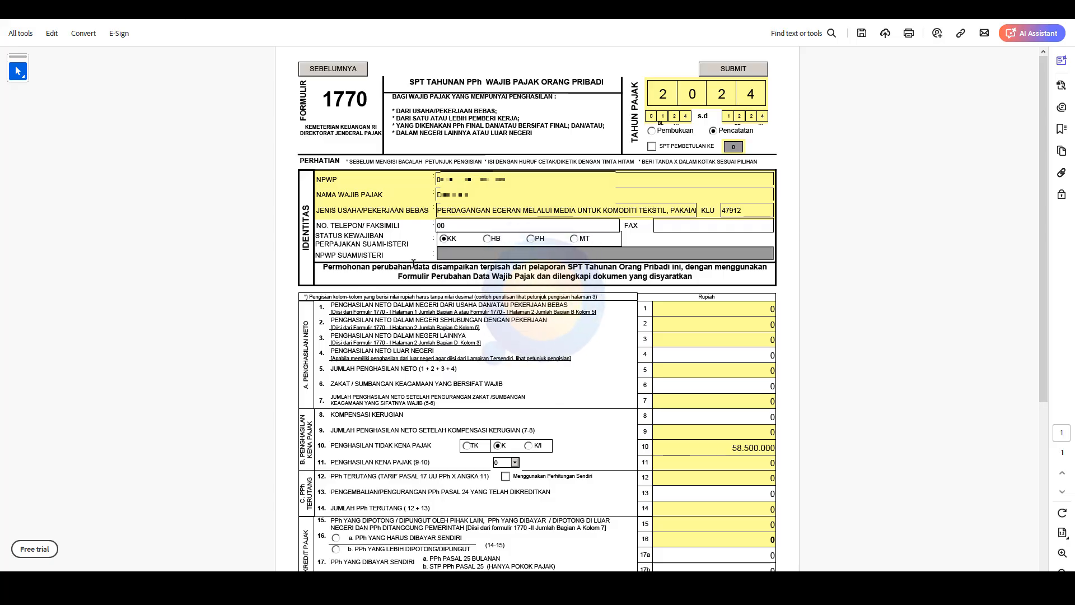
drag(471, 227, 416, 225)
key(BackSpace)
click(588, 261)
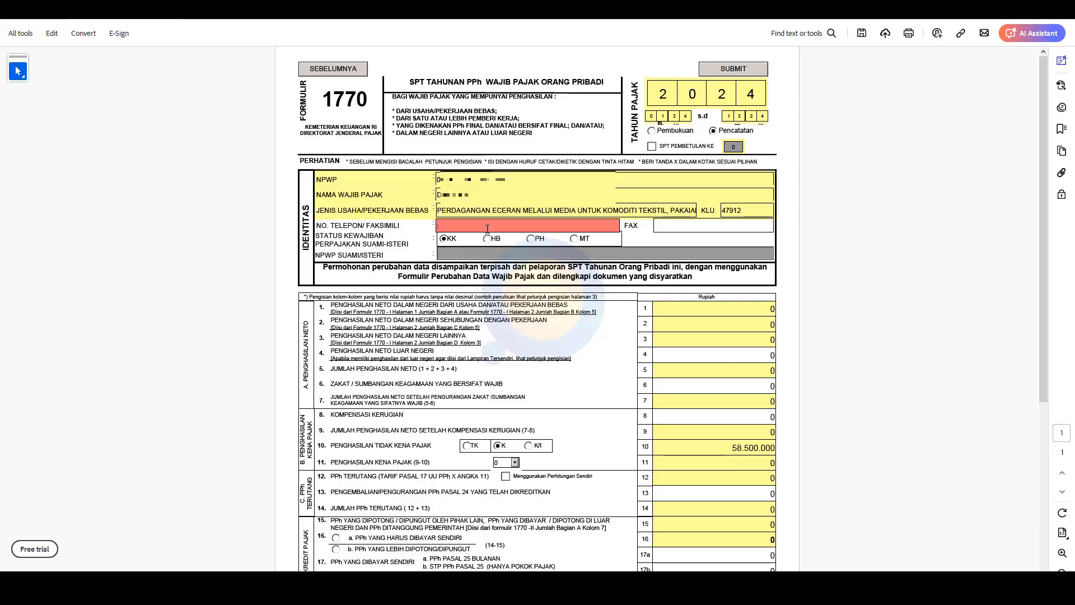
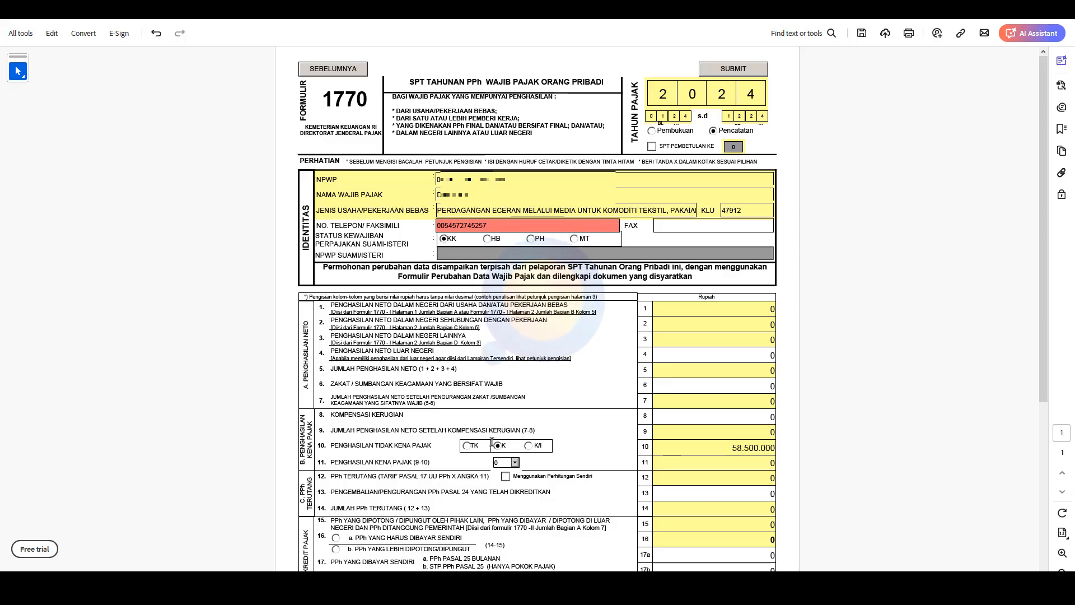
Set the PTKP status to K with 1 dependent.
click(466, 445)
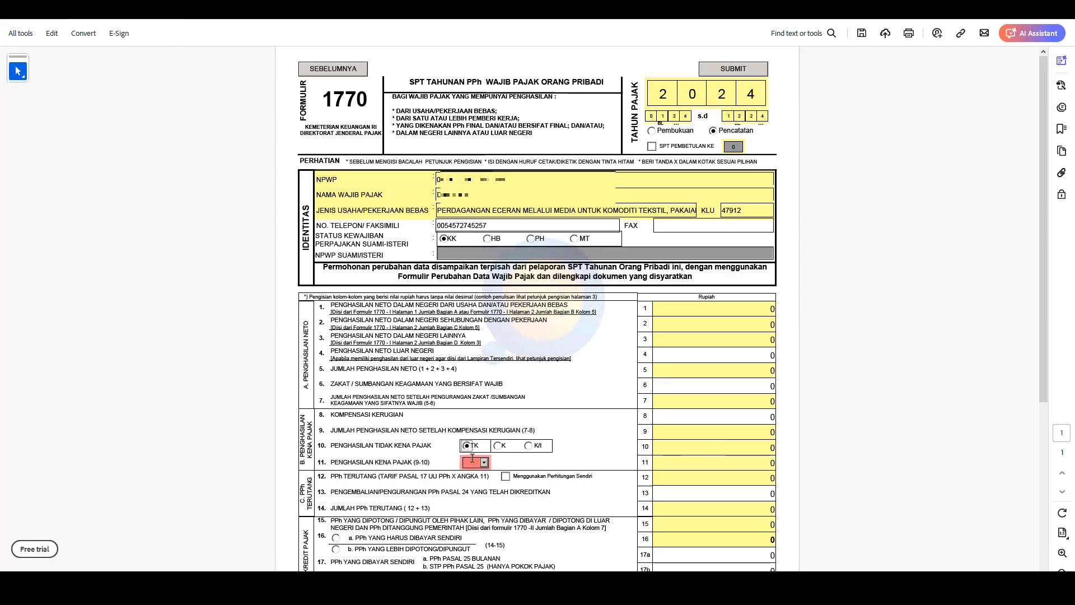
click(498, 446)
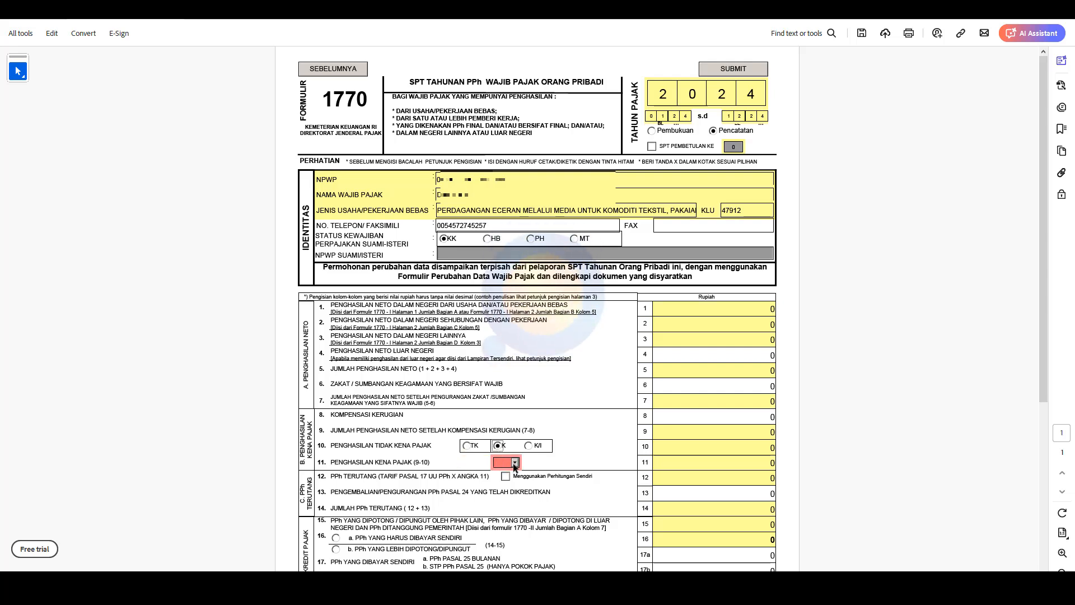
click(507, 462)
click(508, 479)
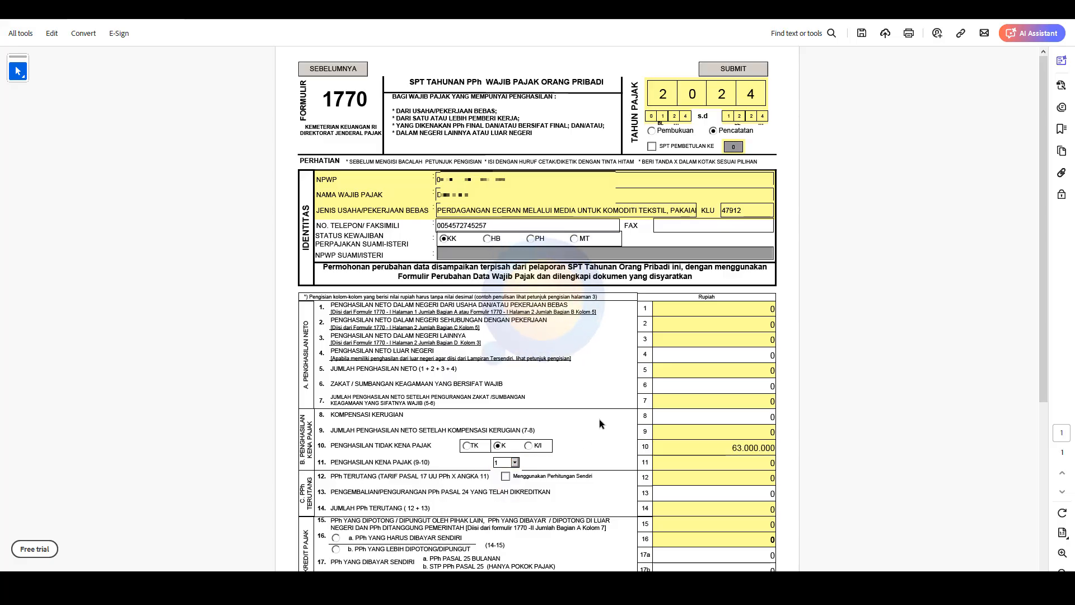
Date the statement 9 February 2025.
scroll(600, 423, down, 5)
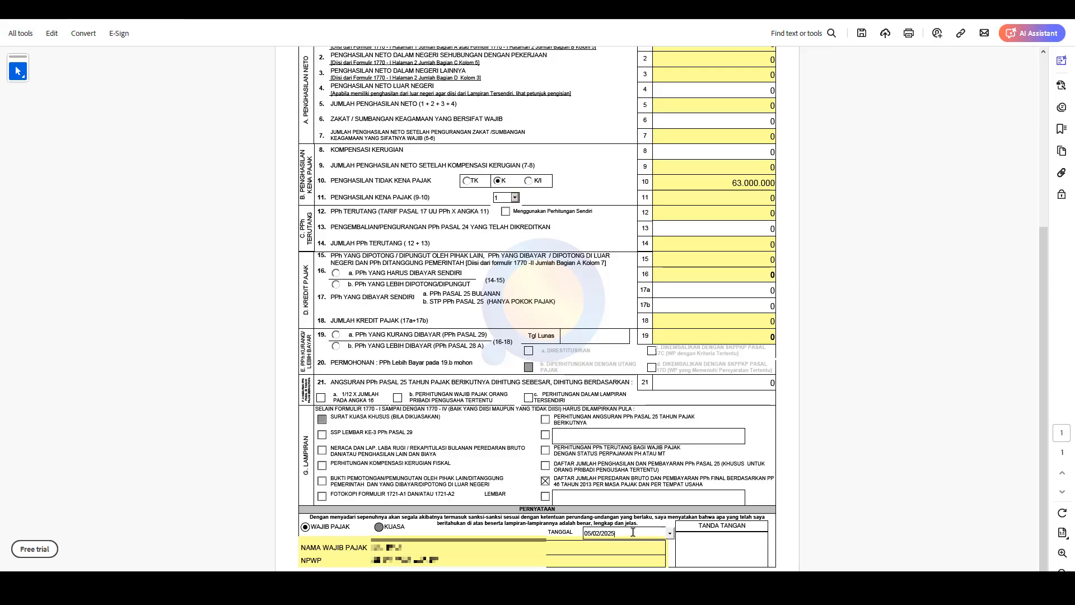
click(670, 533)
click(574, 541)
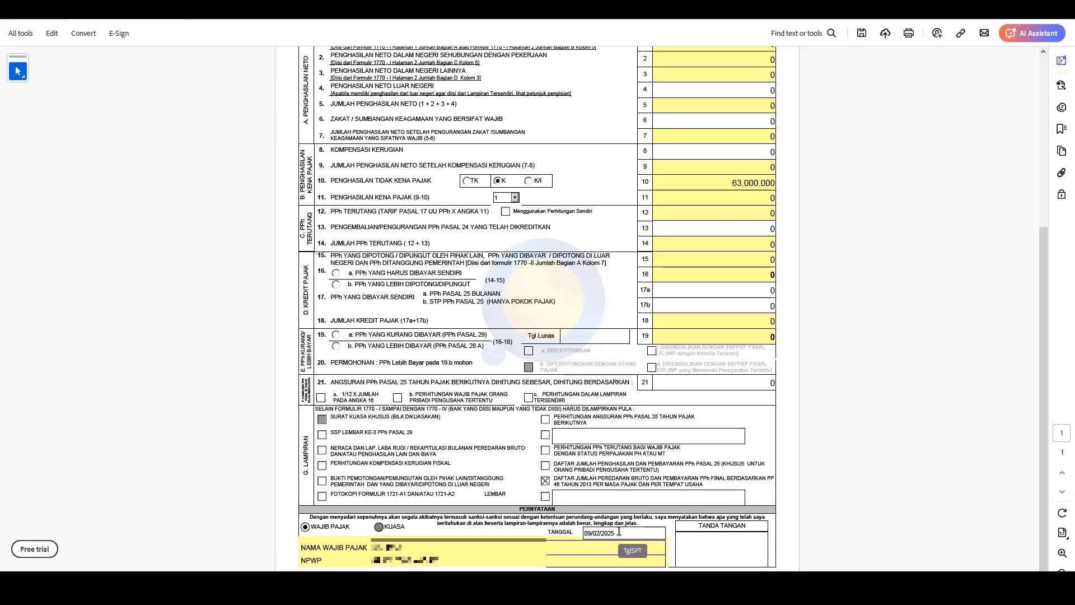
scroll(774, 89, up, 5)
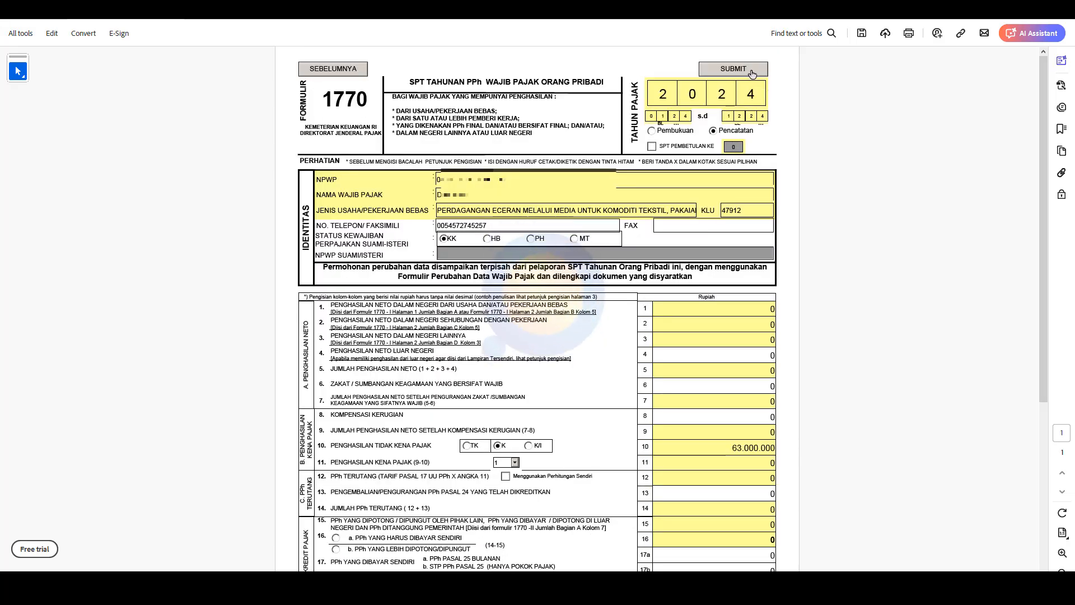
Submit the 1770 form and select the empty Bukti Potong attachment slot.
click(752, 75)
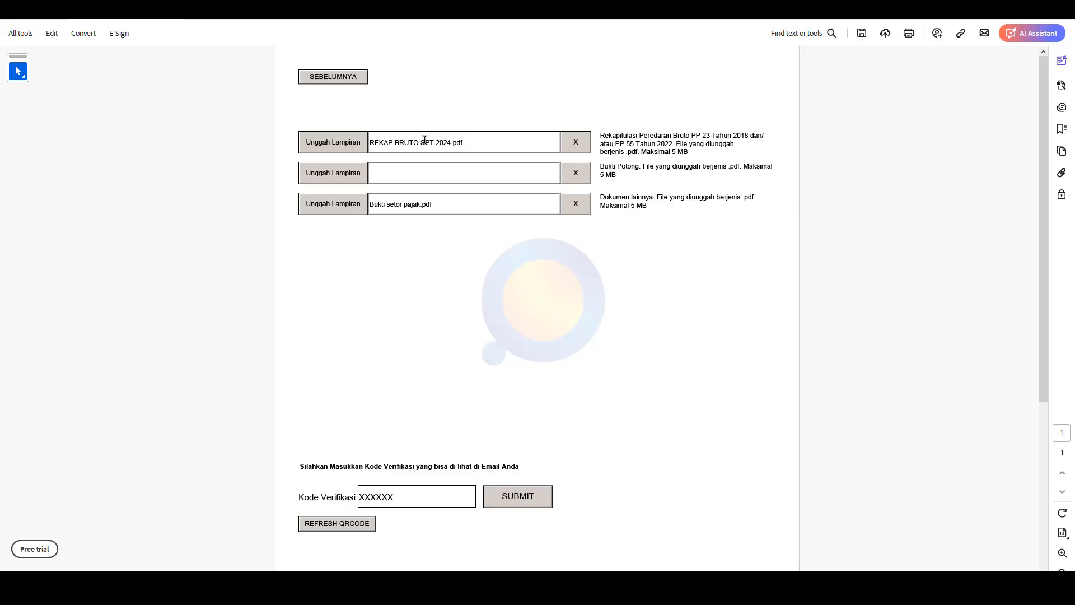
click(457, 174)
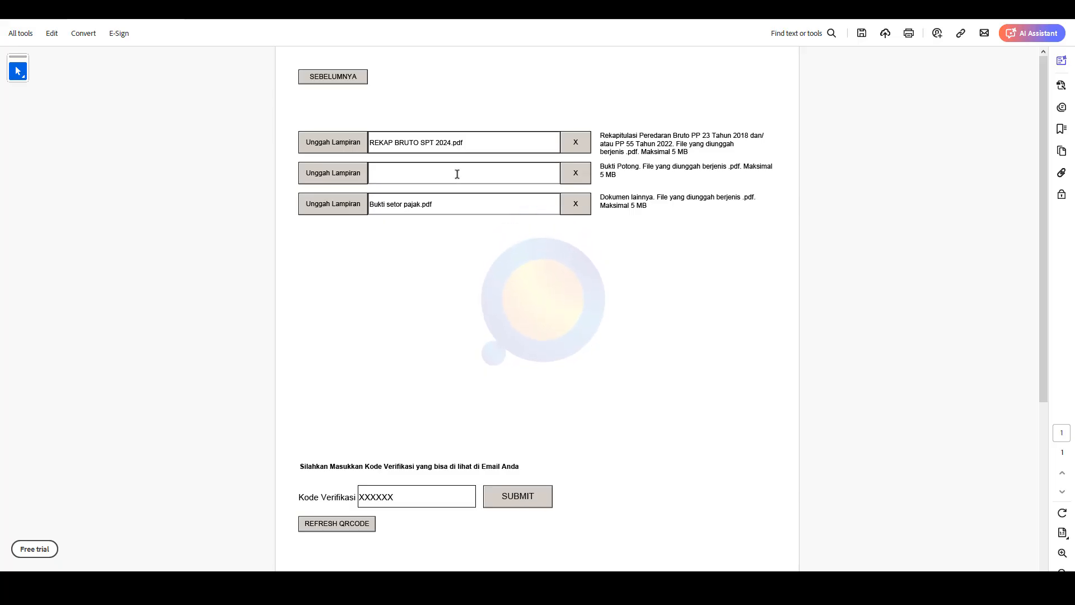